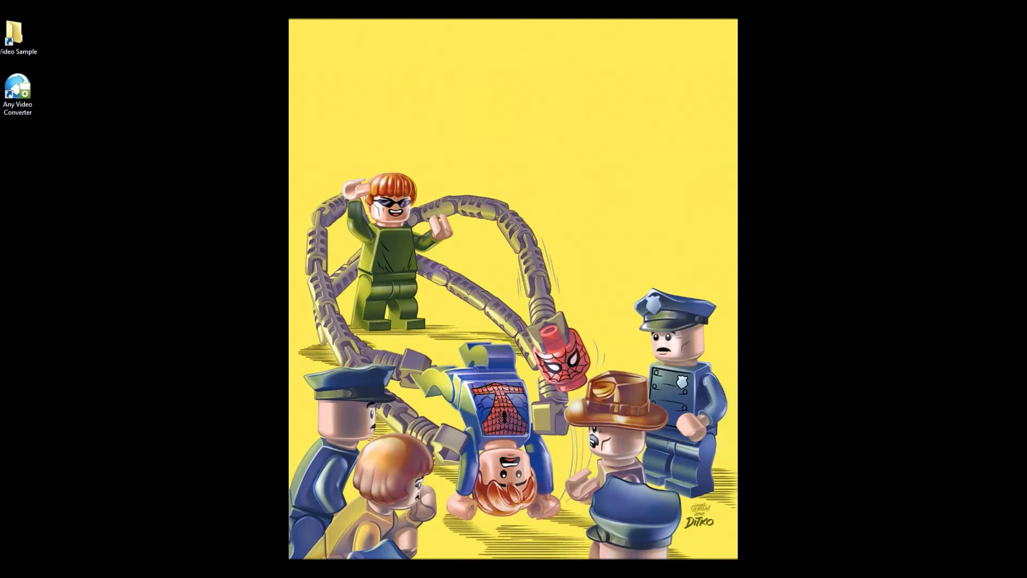
Step: Open the Video Sample folder and select 001.MOV to check its file details
{"action": "double_click", "coordinate": [20, 46]}
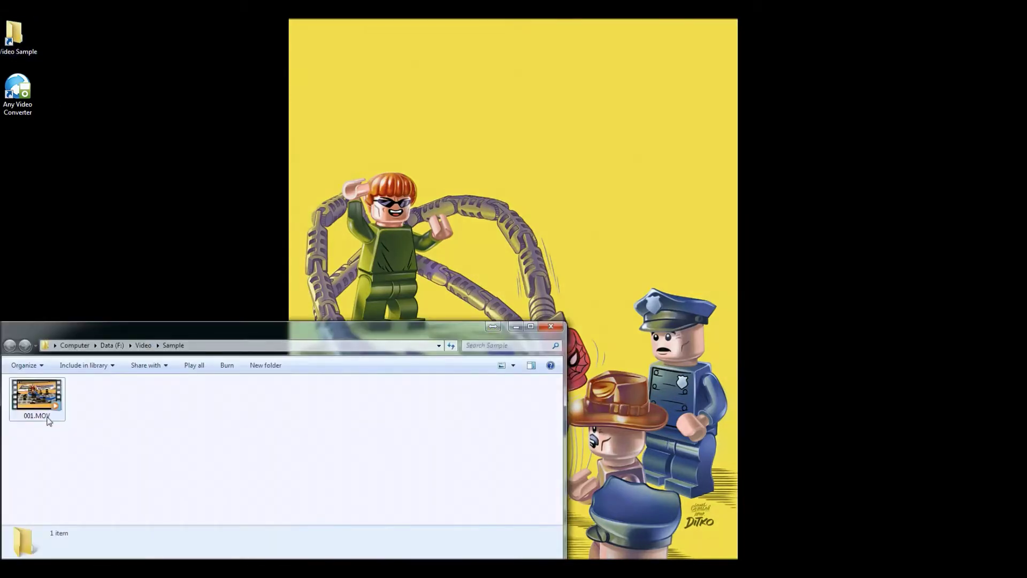
{"action": "mouse_move", "coordinate": [33, 418]}
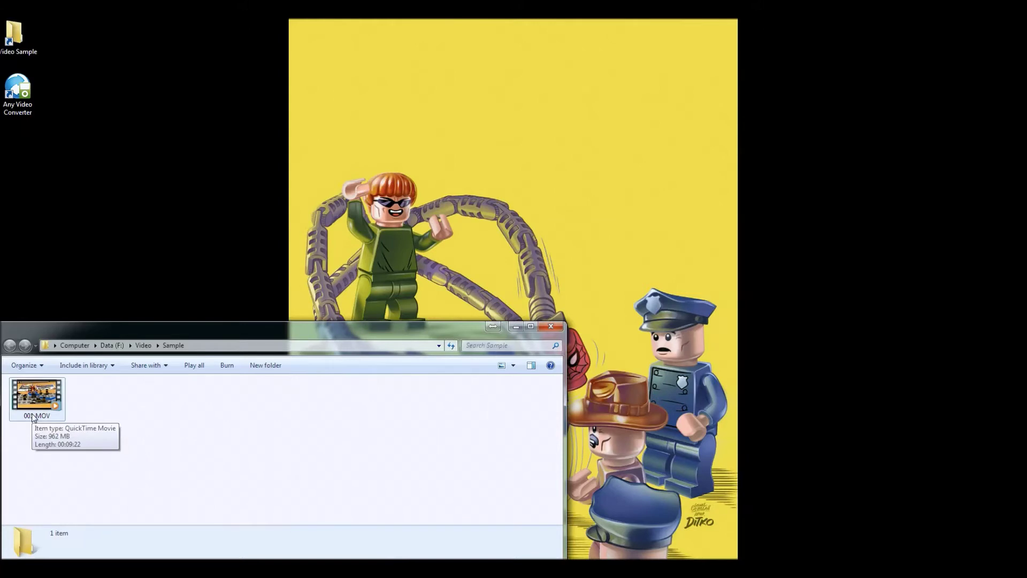
{"action": "left_click", "coordinate": [34, 418]}
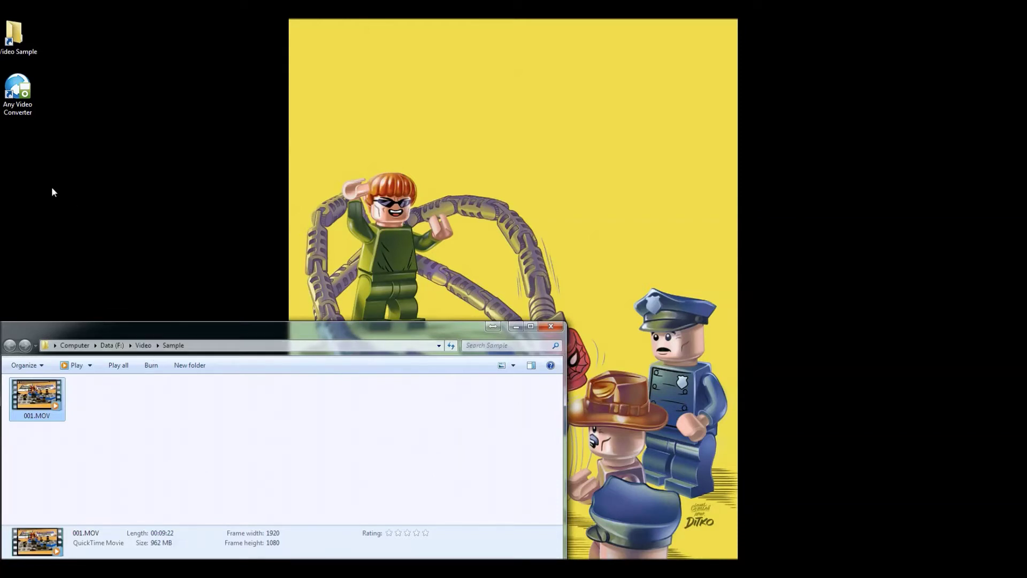
Step: Launch Any Video Converter and choose Apple QuickTime Movie (*.mov) from the common video formats as the output profile
{"action": "double_click", "coordinate": [20, 101]}
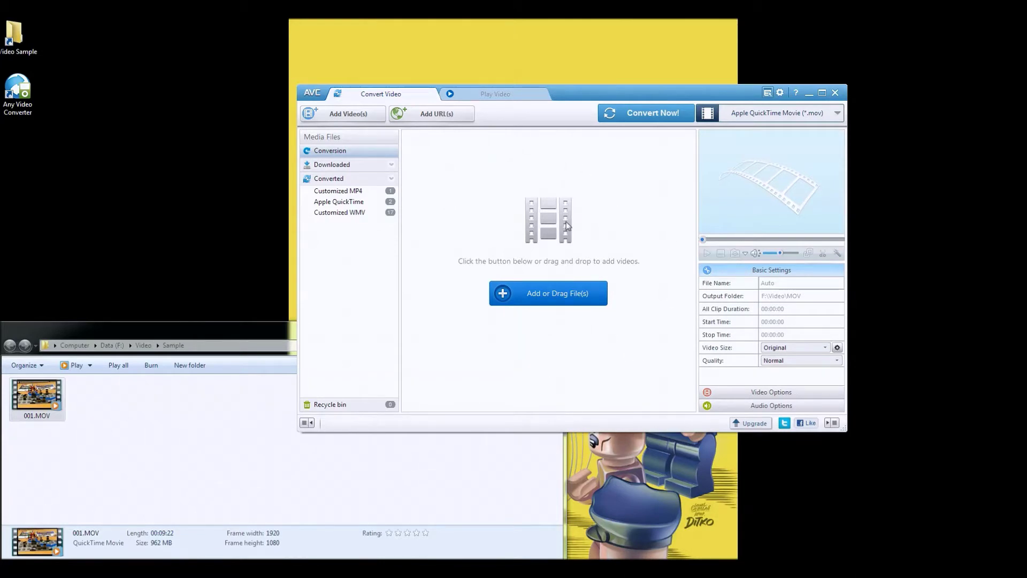
{"action": "left_click", "coordinate": [839, 113]}
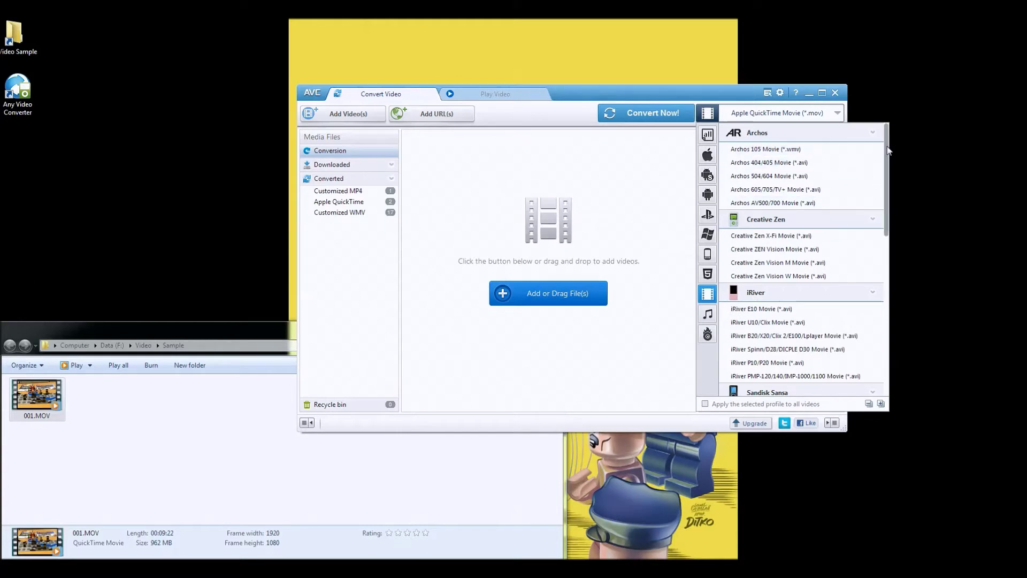
{"action": "scroll", "coordinate": [872, 208], "scroll_direction": "down", "scroll_amount": 5}
{"action": "scroll", "coordinate": [872, 214], "scroll_direction": "down", "scroll_amount": 3}
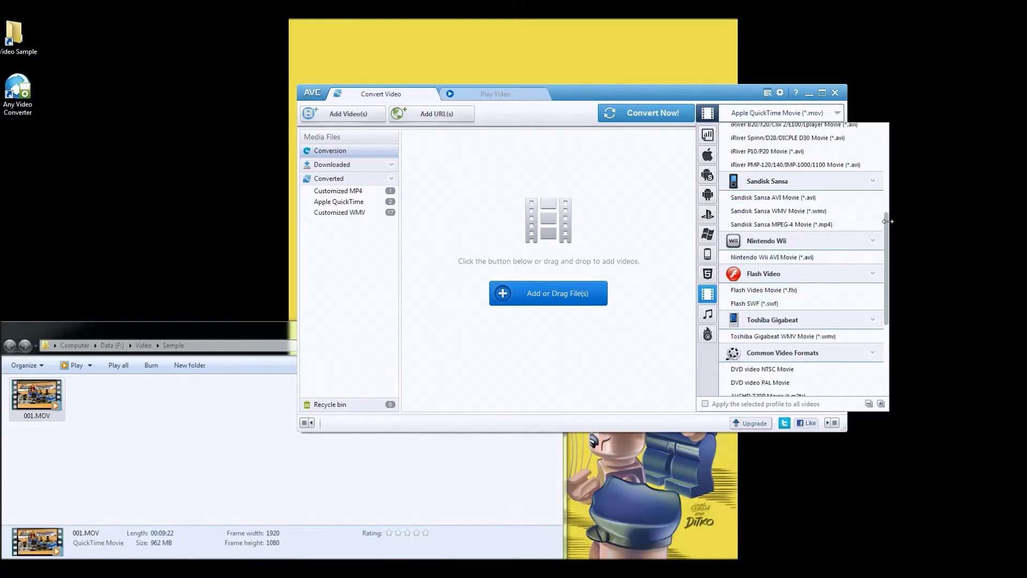
{"action": "left_click_drag", "start_coordinate": [887, 218], "coordinate": [887, 227]}
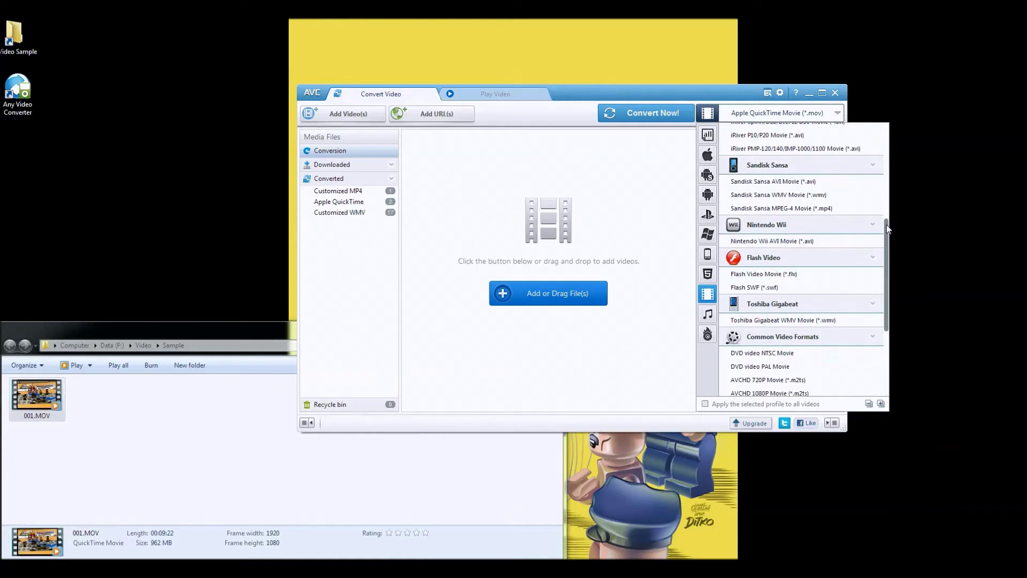
{"action": "left_click_drag", "start_coordinate": [886, 224], "coordinate": [886, 253]}
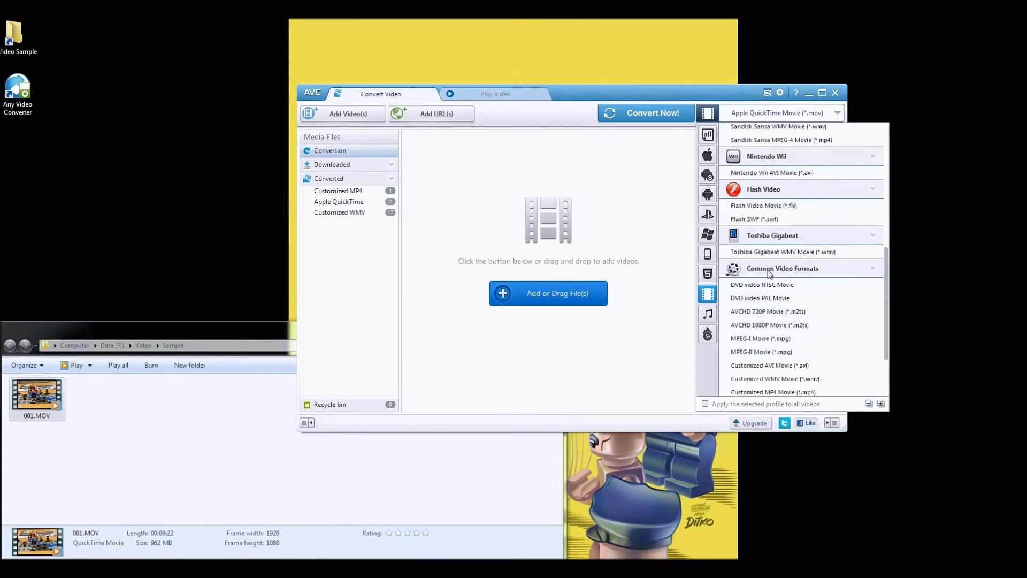
{"action": "left_click_drag", "start_coordinate": [887, 296], "coordinate": [887, 332]}
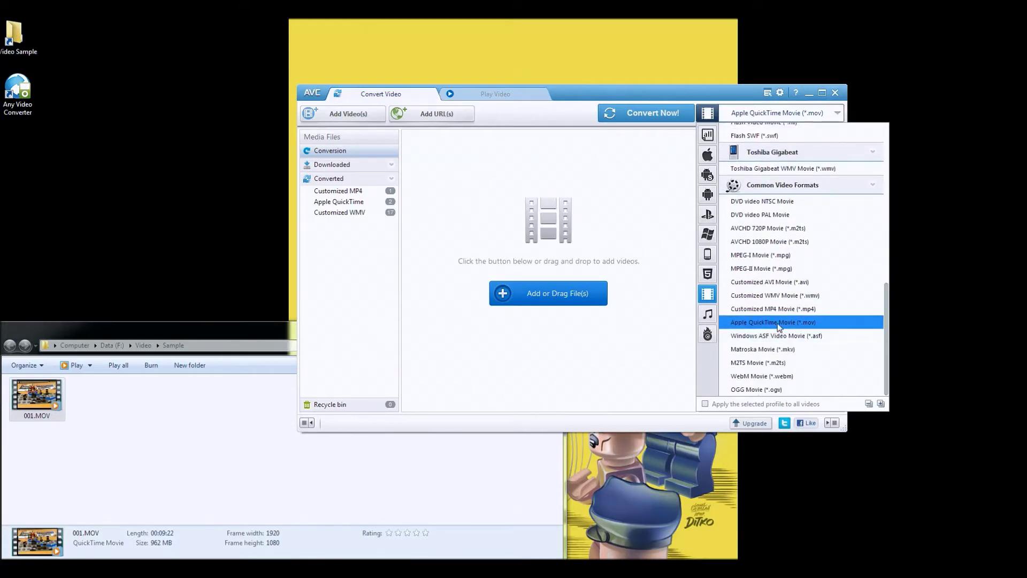
{"action": "left_click", "coordinate": [780, 324]}
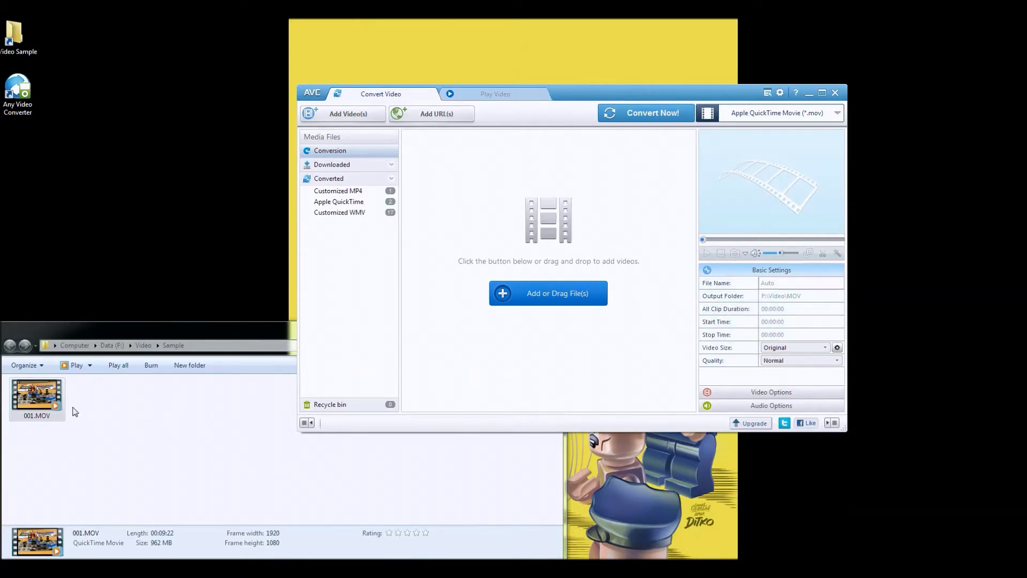
Step: Add 001.MOV from the Sample folder to the conversion list and name the output file Test
{"action": "left_click", "coordinate": [38, 405]}
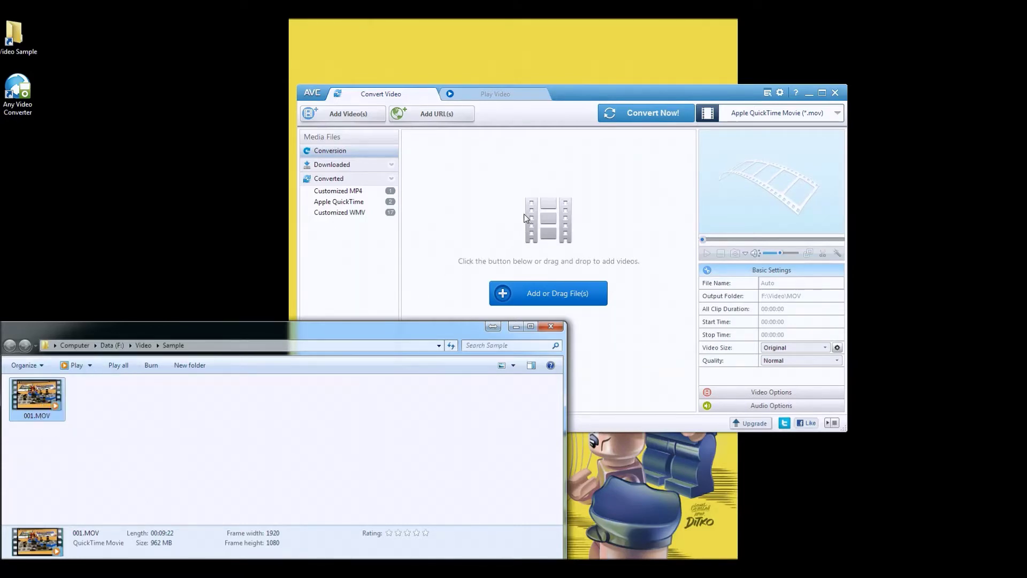
{"action": "left_click_drag", "start_coordinate": [524, 217], "coordinate": [524, 217]}
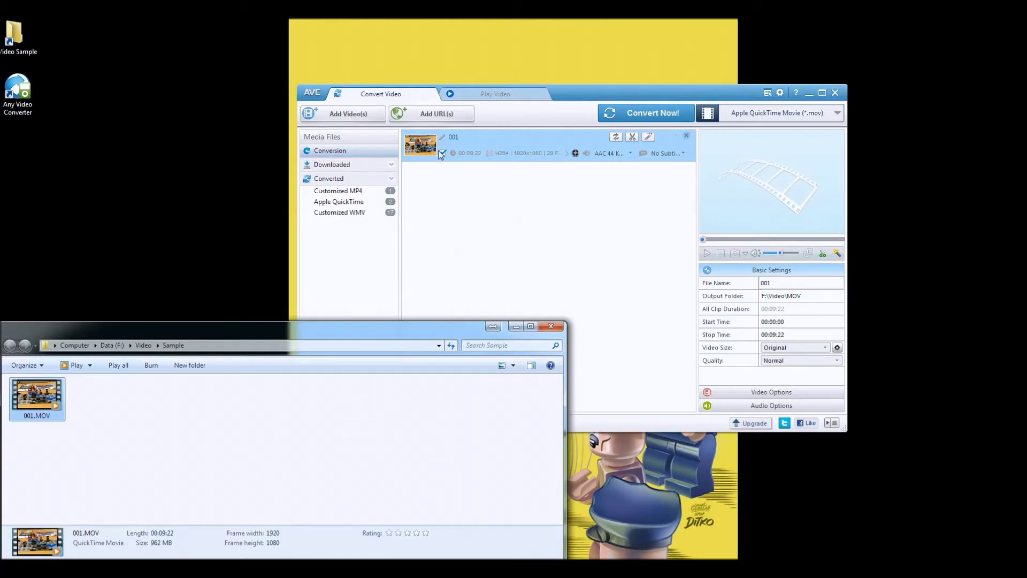
{"action": "left_click", "coordinate": [580, 90]}
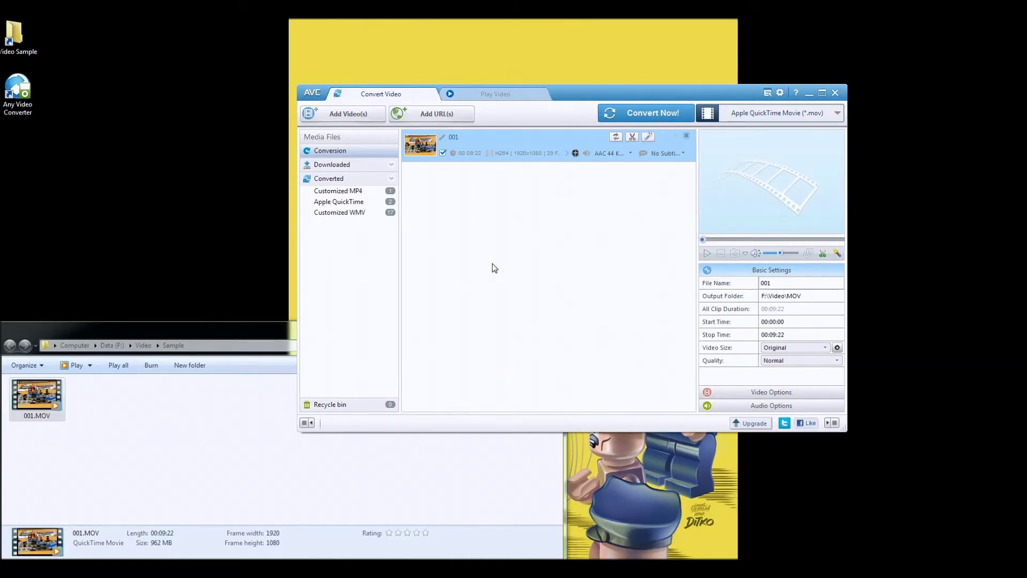
{"action": "left_click", "coordinate": [769, 285]}
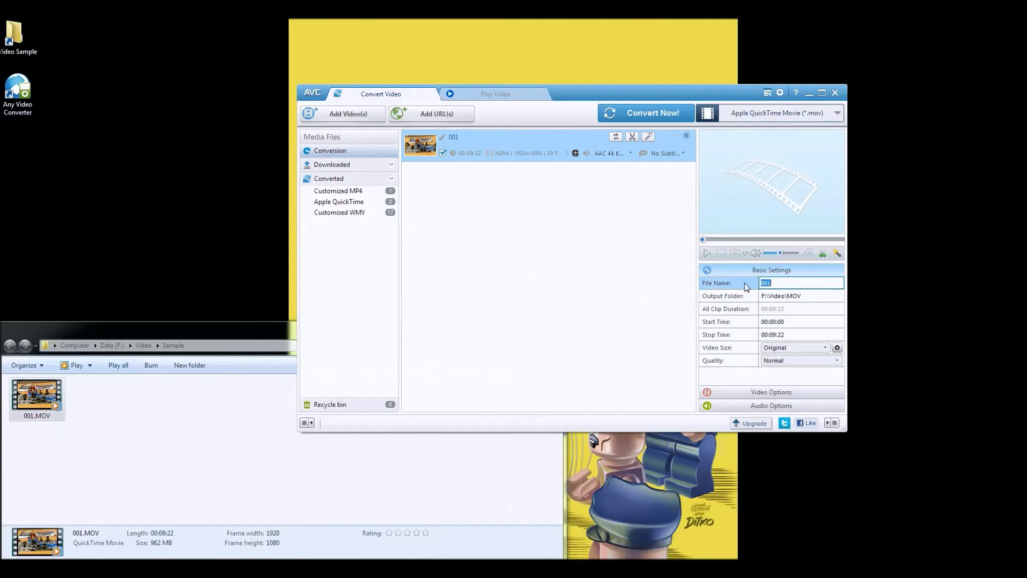
{"action": "type", "text": "Test"}
Step: In the video options, choose the x264 codec and a video bitrate of 2000
{"action": "left_click", "coordinate": [756, 396]}
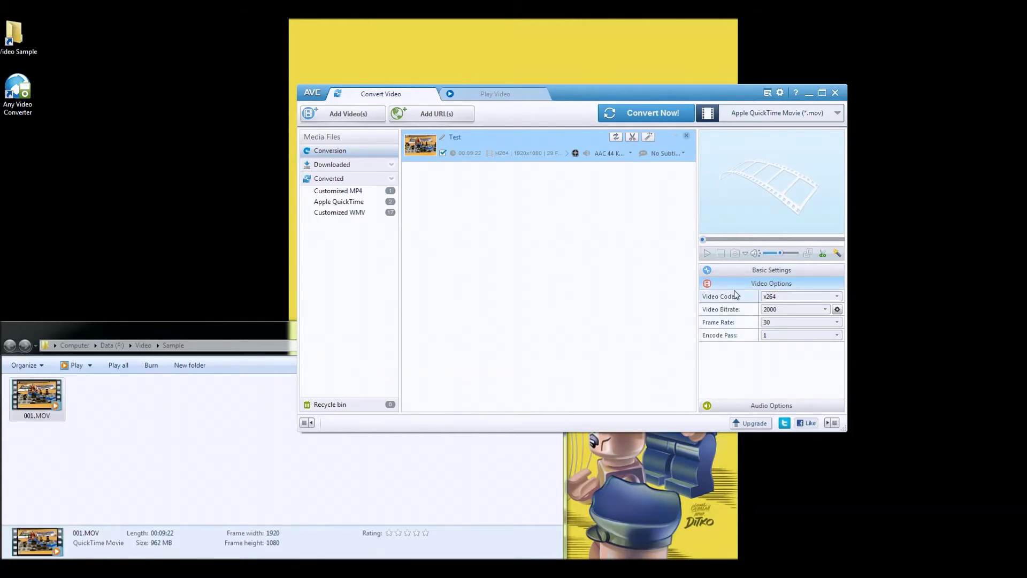
{"action": "left_click", "coordinate": [837, 297]}
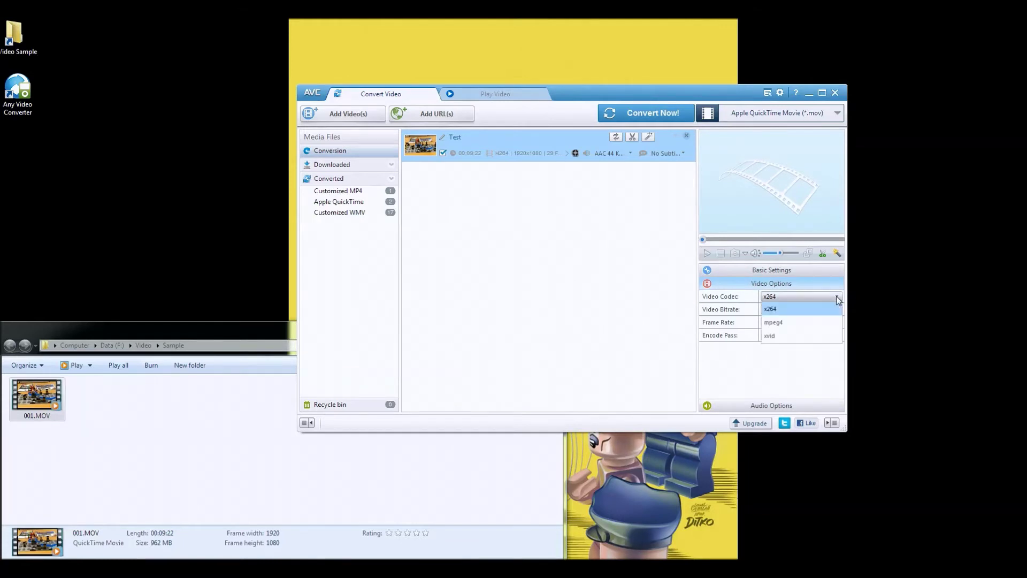
{"action": "left_click", "coordinate": [774, 312]}
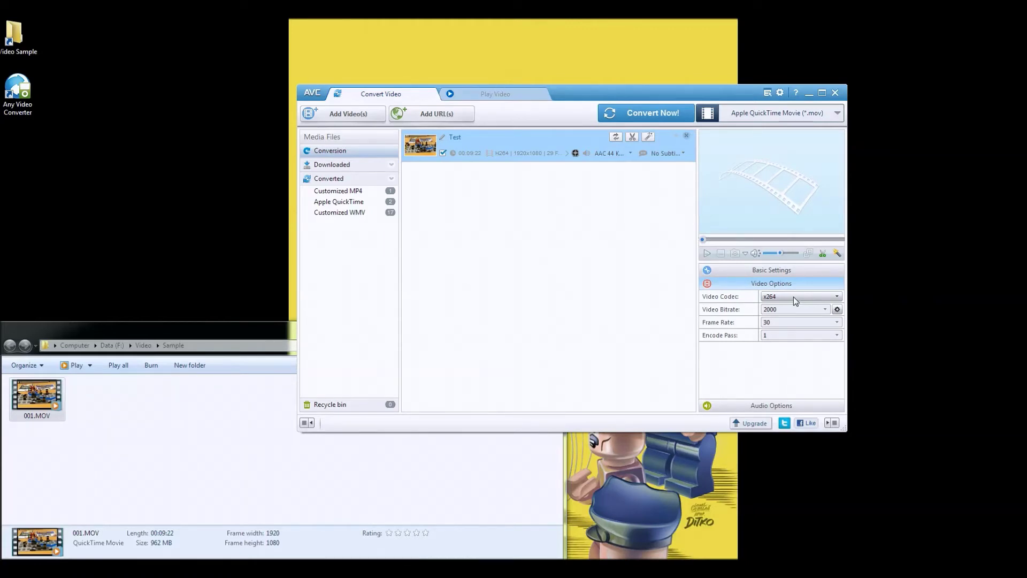
{"action": "left_click", "coordinate": [827, 310]}
{"action": "left_click_drag", "start_coordinate": [828, 320], "coordinate": [829, 352]}
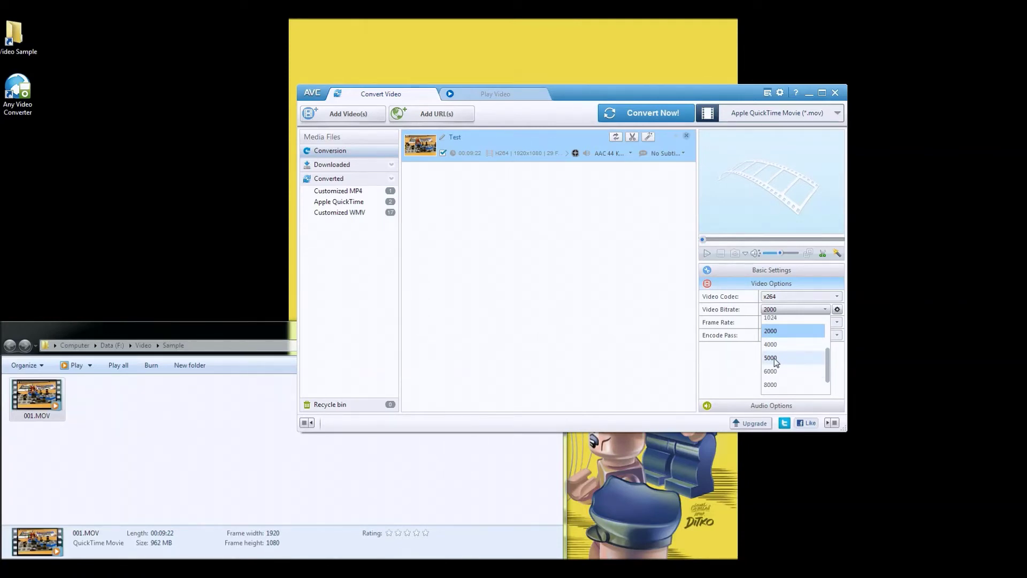
{"action": "left_click", "coordinate": [775, 333]}
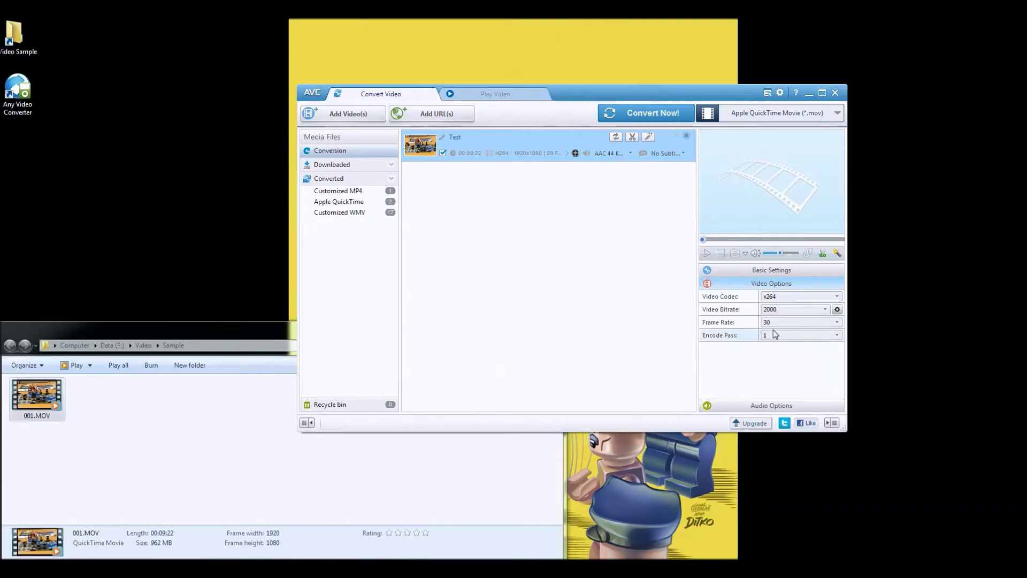
Step: Review the available frame rate and encode pass choices for the Test video
{"action": "left_click", "coordinate": [777, 324]}
{"action": "scroll", "coordinate": [802, 374], "scroll_direction": "down", "scroll_amount": 2}
{"action": "left_click", "coordinate": [822, 400]}
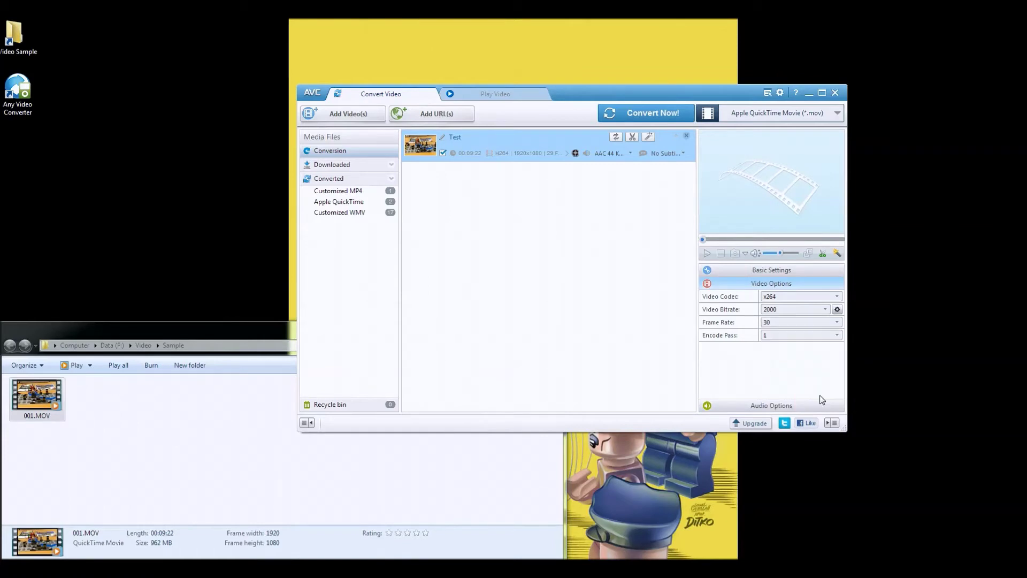
{"action": "left_click", "coordinate": [806, 336]}
{"action": "left_click", "coordinate": [785, 334]}
Step: Check the audio options, start converting the Test video, and return to its video options
{"action": "left_click", "coordinate": [755, 407]}
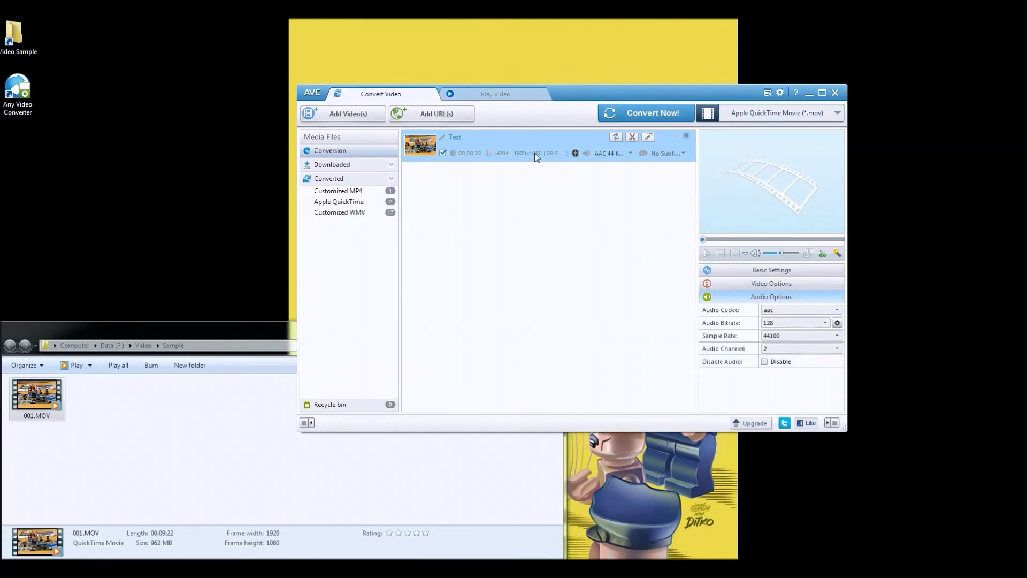
{"action": "left_click", "coordinate": [647, 114]}
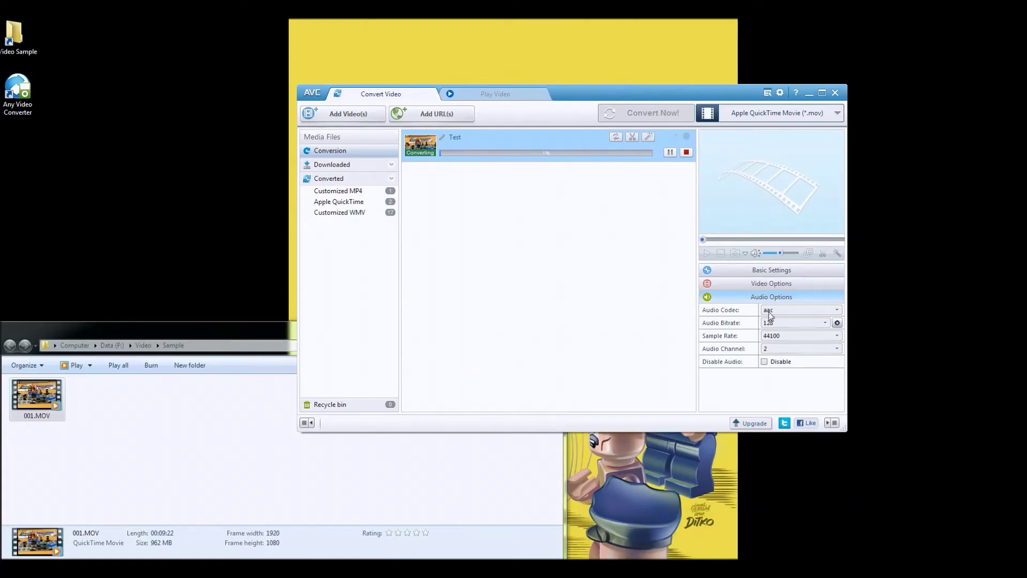
{"action": "left_click", "coordinate": [759, 285]}
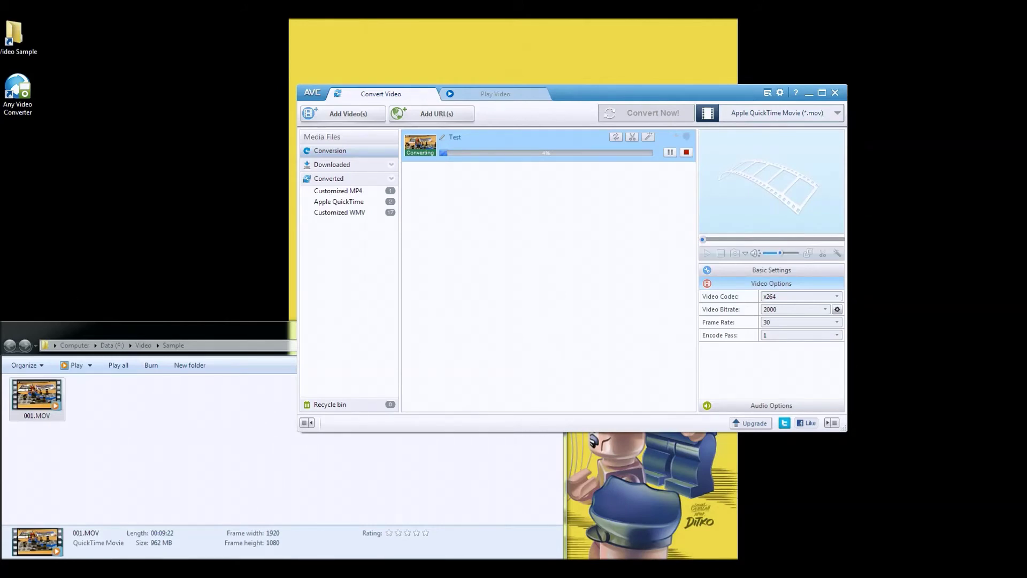
Step: Place Lego Review 50003 Batman board game.mov in the Sample folder and pause the Test conversion
{"action": "left_click_drag", "start_coordinate": [2, 354], "coordinate": [103, 399]}
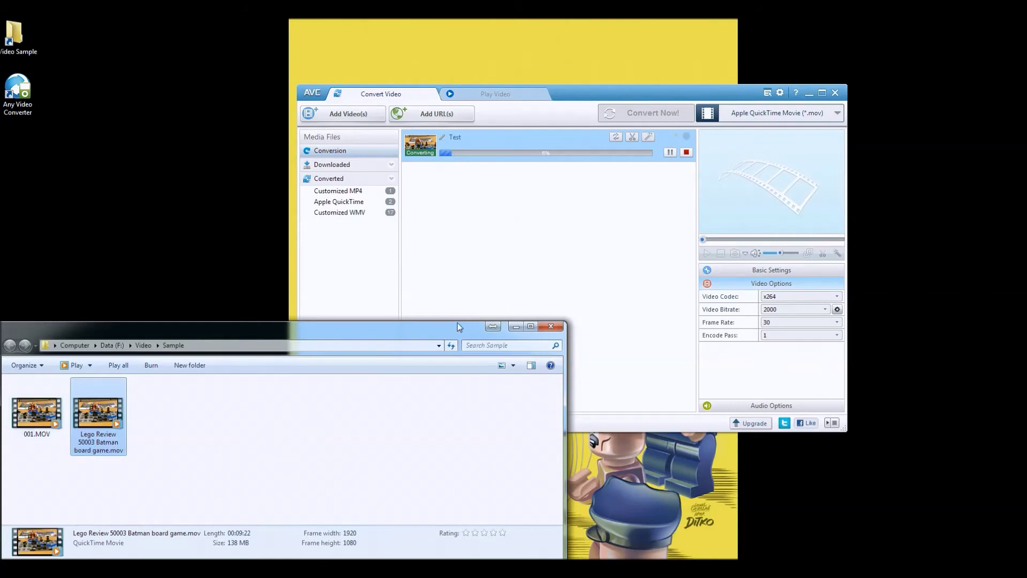
{"action": "left_click", "coordinate": [670, 151]}
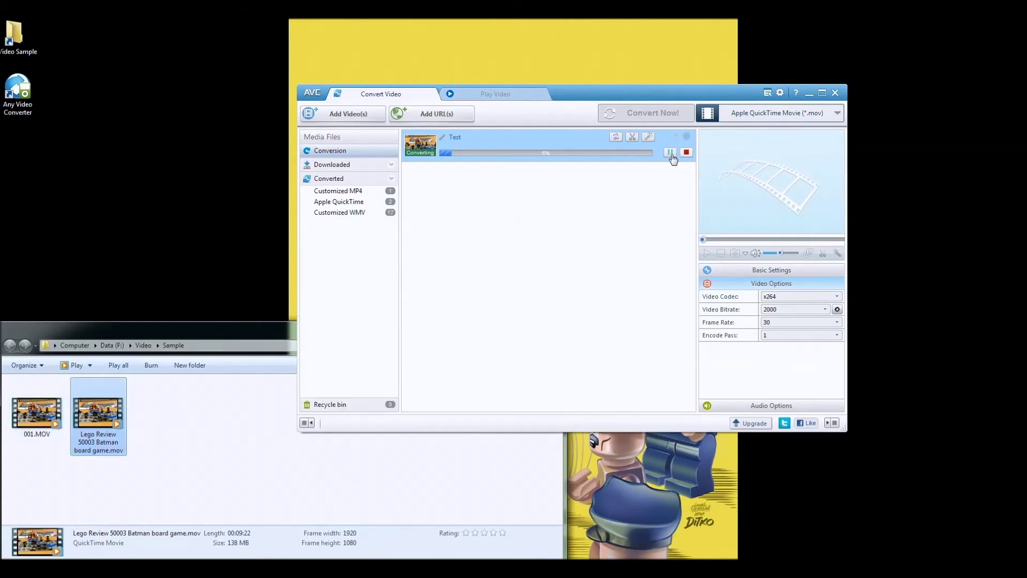
Step: Compare the file sizes of 001.MOV and Lego Review 50003 Batman board game.mov in the Sample folder
{"action": "left_click", "coordinate": [153, 325]}
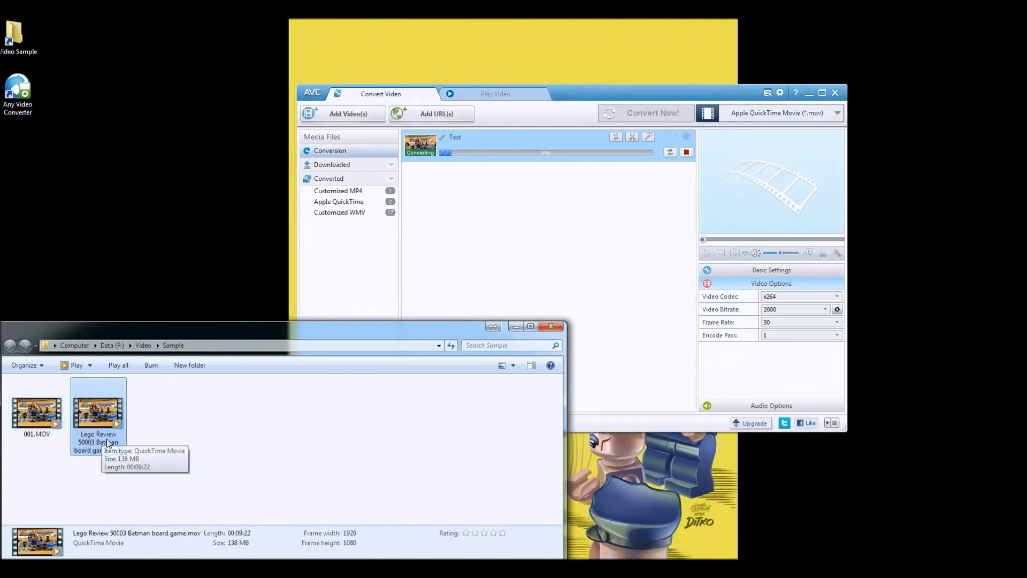
{"action": "left_click", "coordinate": [81, 485]}
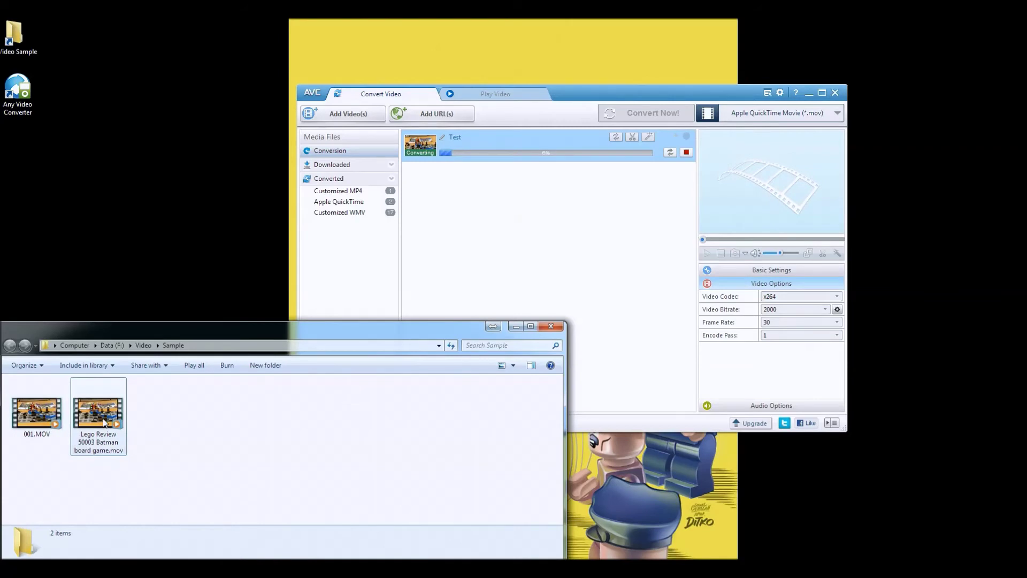
{"action": "left_click", "coordinate": [51, 417]}
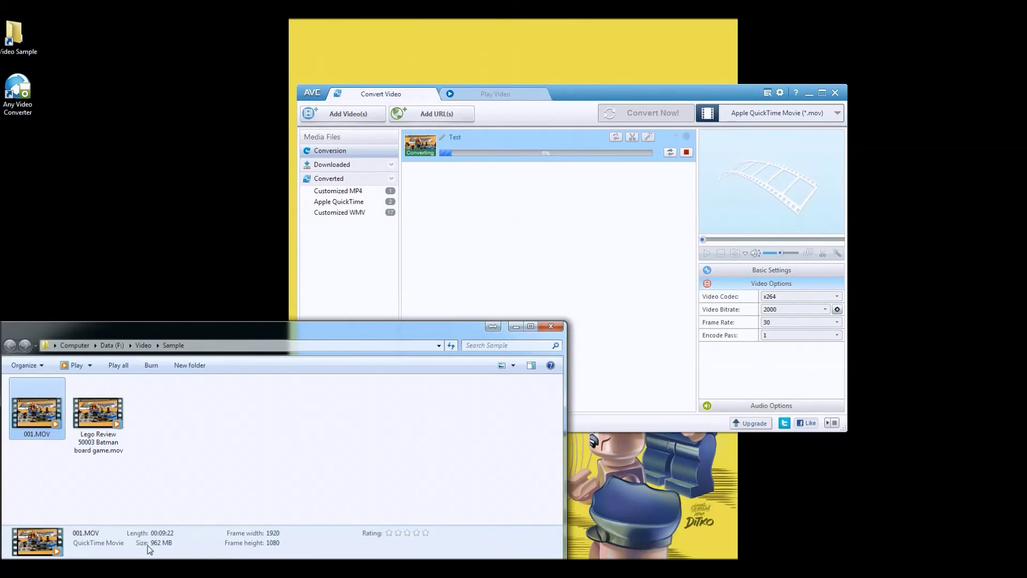
{"action": "left_click", "coordinate": [92, 442]}
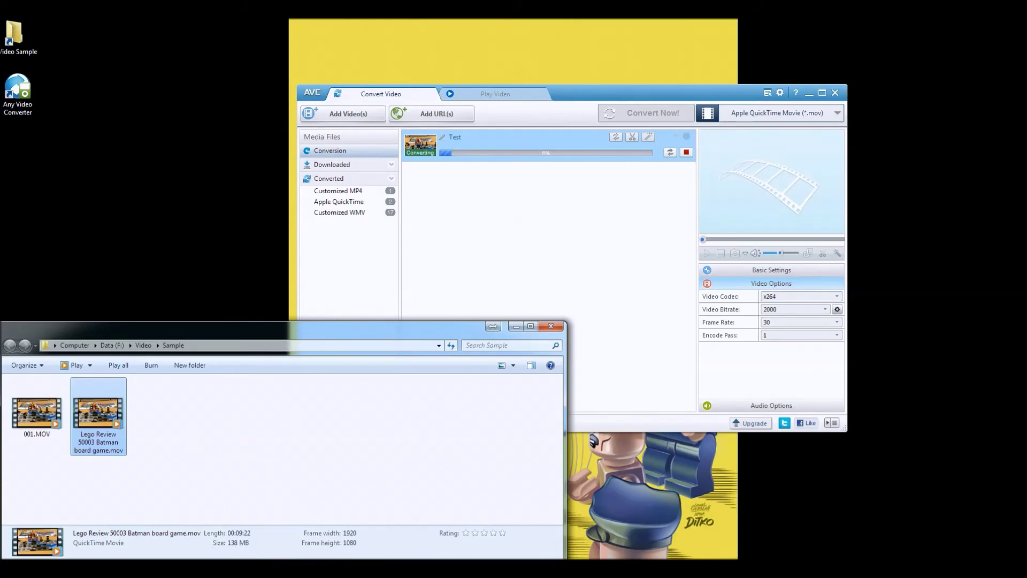
Step: Open Calculator and divide the converted file's size of 138 by the original's 962
{"action": "key", "text": "super"}
{"action": "left_click", "coordinate": [111, 294]}
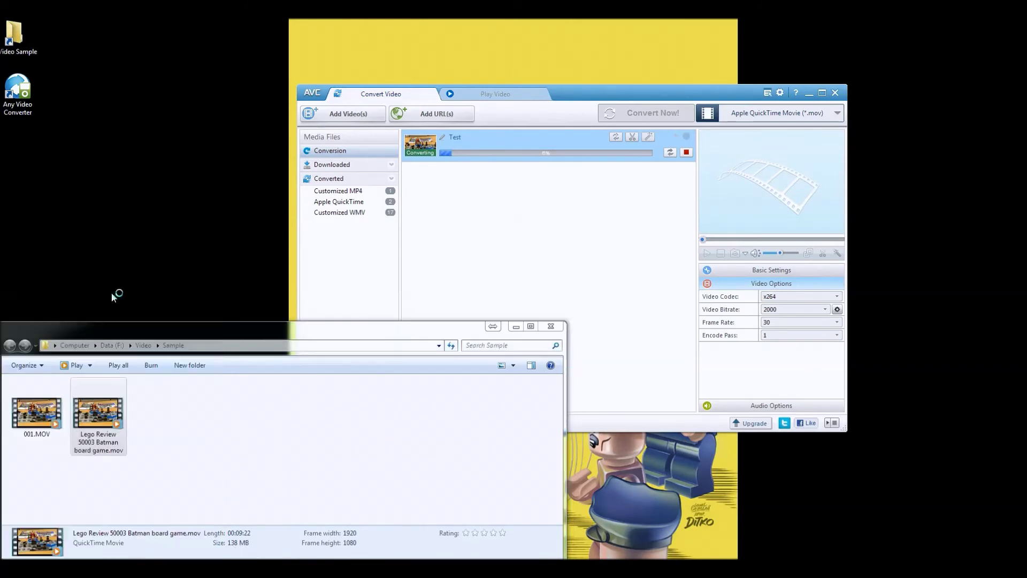
{"action": "left_click", "coordinate": [150, 273]}
{"action": "left_click", "coordinate": [191, 271]}
{"action": "left_click", "coordinate": [171, 237]}
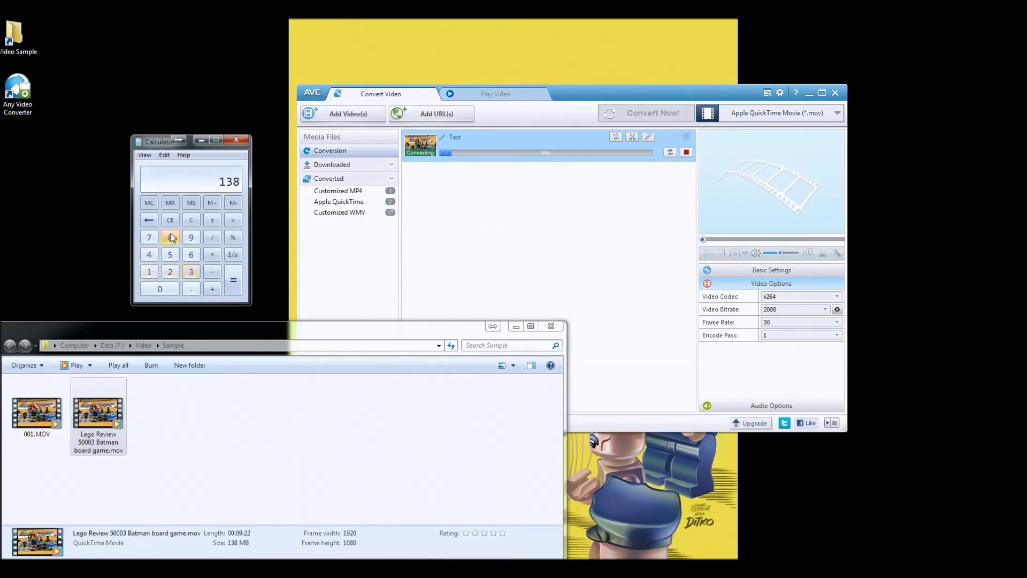
{"action": "left_click", "coordinate": [39, 414]}
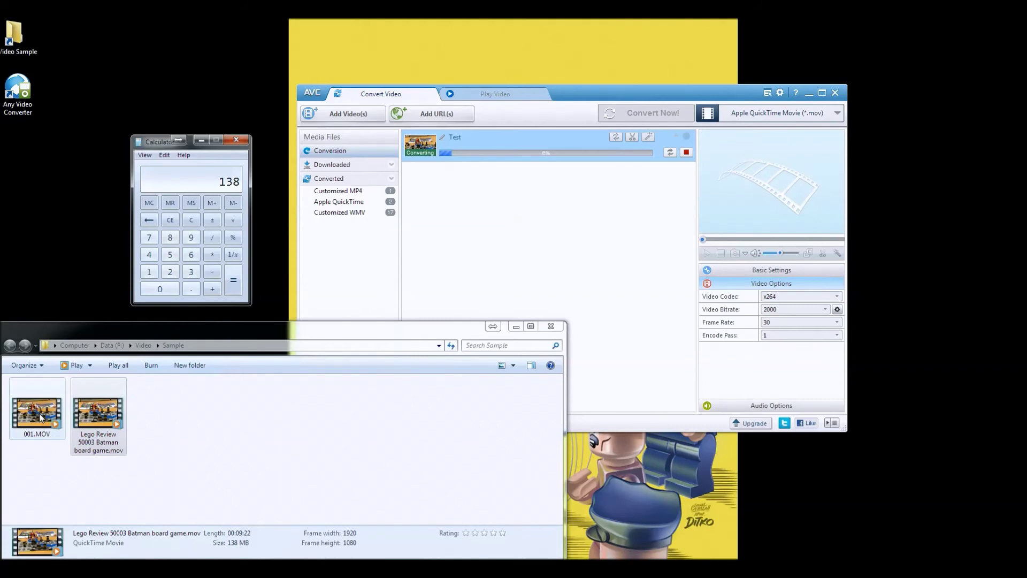
{"action": "left_click", "coordinate": [213, 238]}
{"action": "left_click", "coordinate": [191, 238]}
{"action": "left_click", "coordinate": [191, 255]}
{"action": "left_click", "coordinate": [170, 273]}
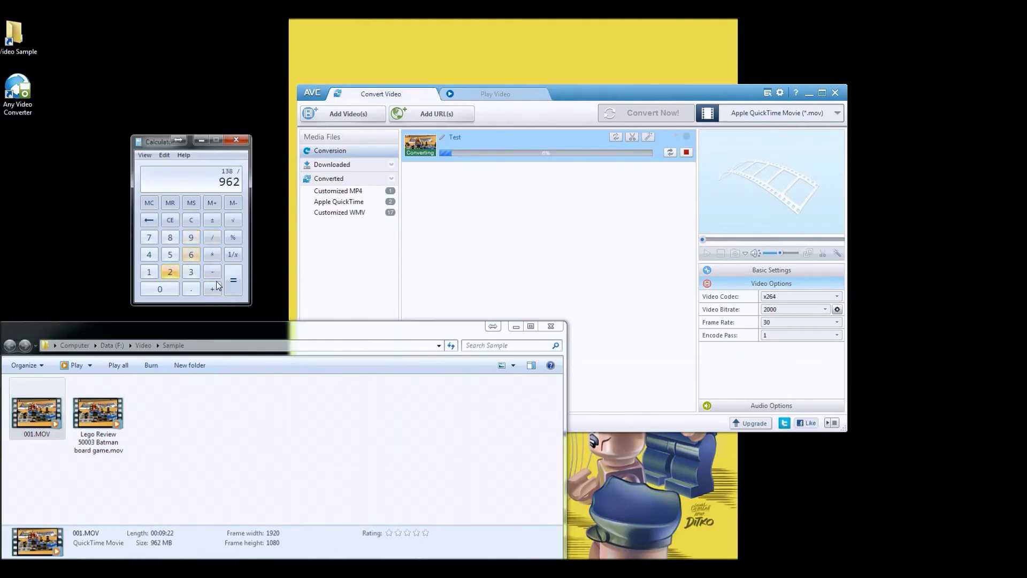
{"action": "left_click", "coordinate": [233, 283]}
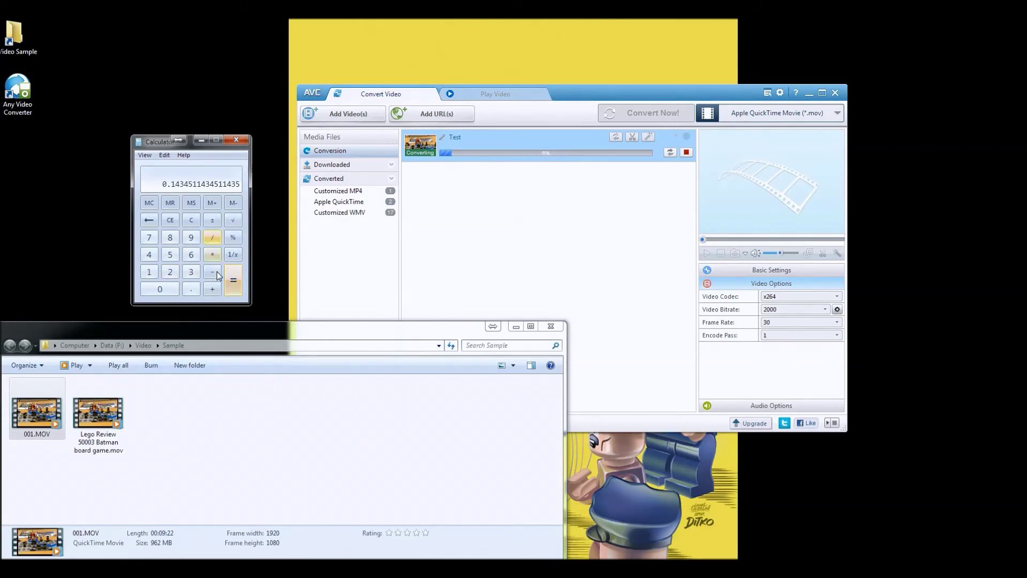
Step: Subtract 1 from the calculated size ratio to work out the file size reduction
{"action": "left_click", "coordinate": [213, 272]}
{"action": "left_click", "coordinate": [149, 272]}
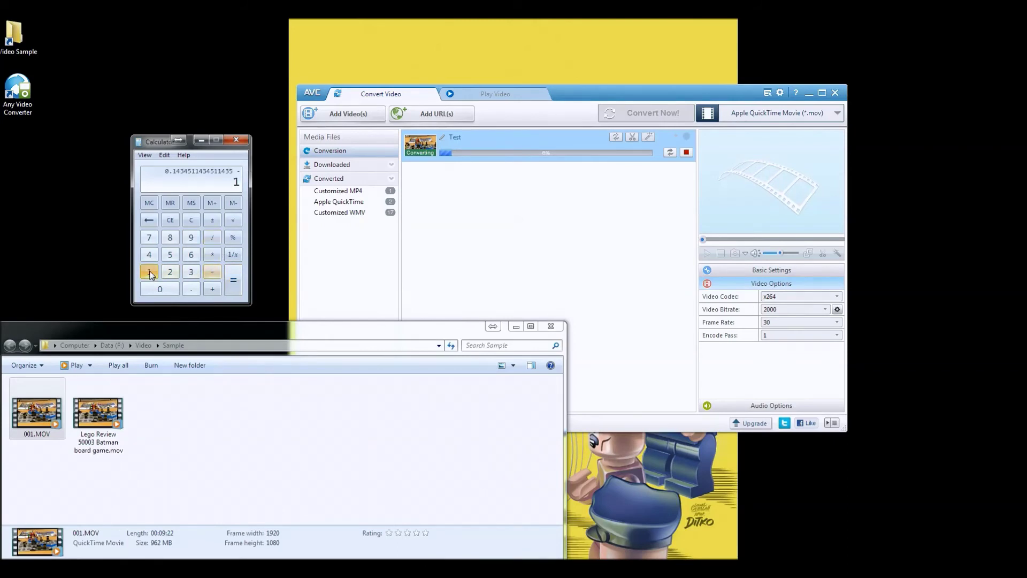
{"action": "left_click", "coordinate": [234, 280]}
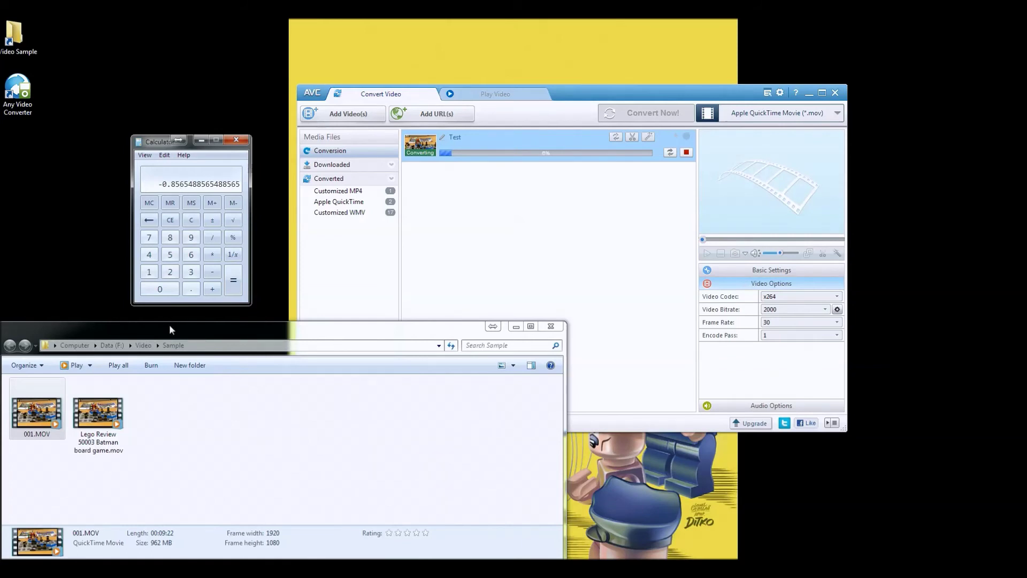
Step: Play 001.MOV and the converted Lego Review 50003 Batman board game.mov to compare their picture quality, closing the player after each
{"action": "left_click", "coordinate": [57, 421]}
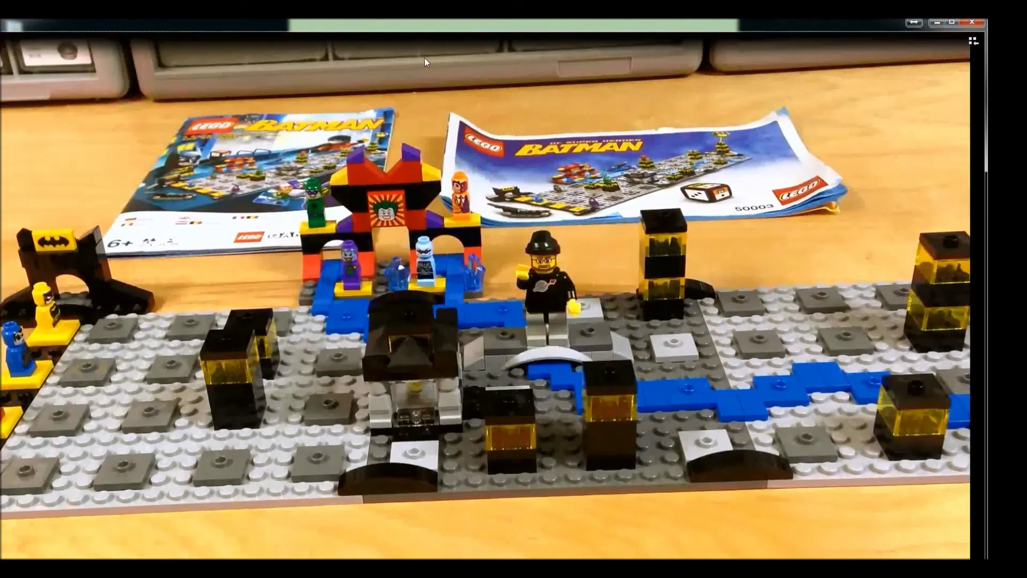
{"action": "left_click", "coordinate": [972, 23]}
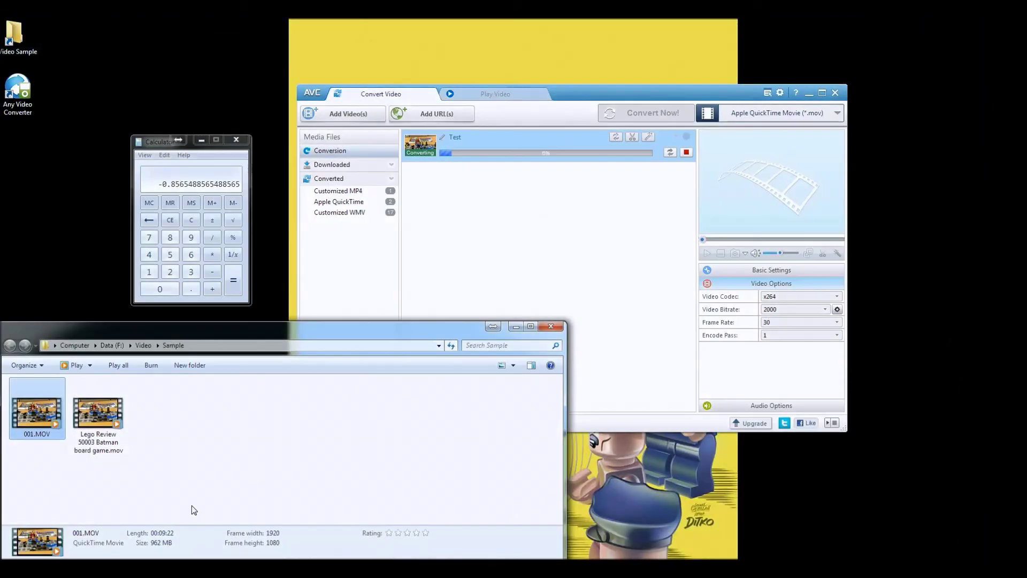
{"action": "left_click", "coordinate": [94, 415]}
{"action": "double_click", "coordinate": [106, 415]}
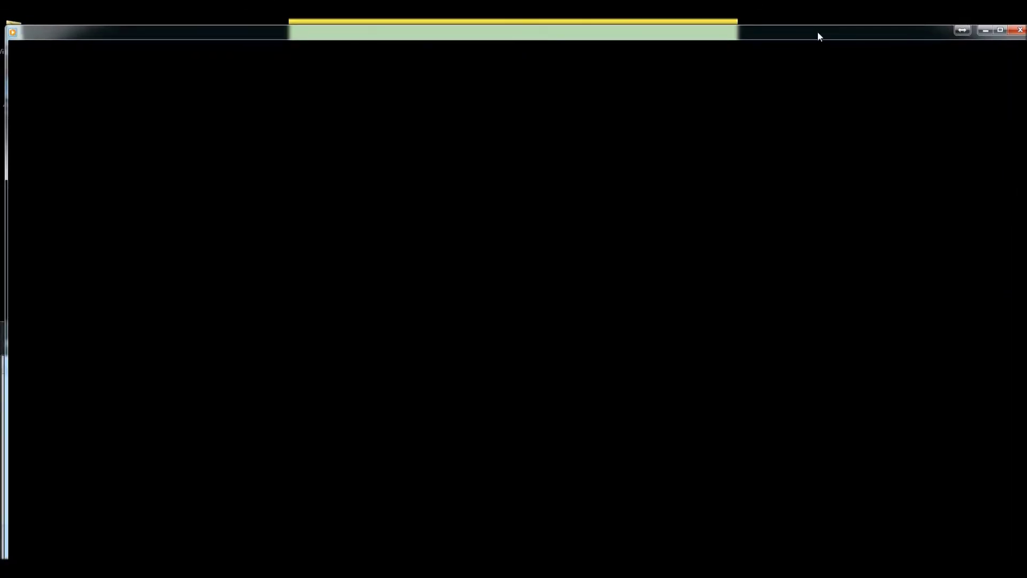
{"action": "left_click_drag", "start_coordinate": [817, 32], "coordinate": [805, 31]}
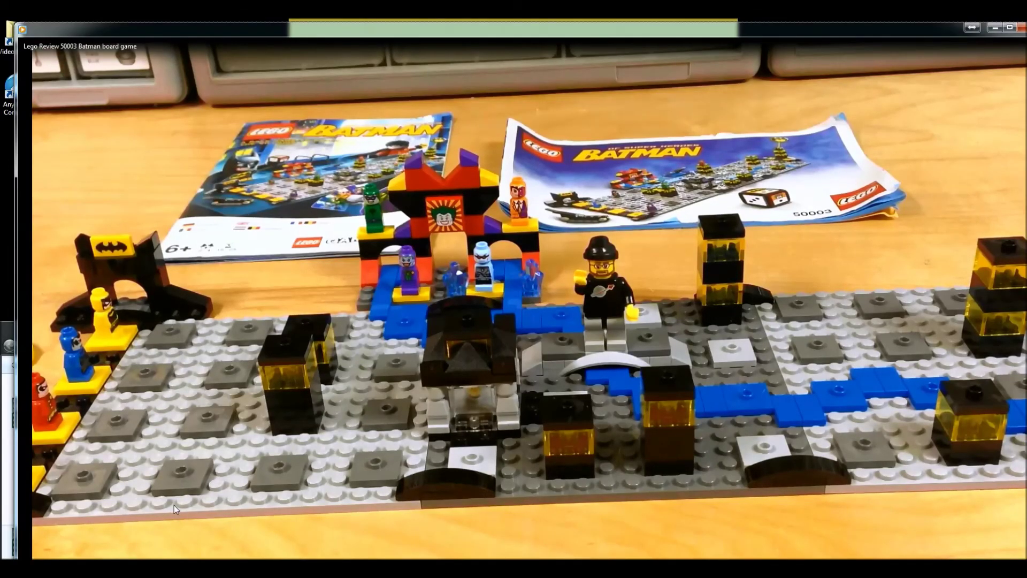
{"action": "left_click_drag", "start_coordinate": [281, 31], "coordinate": [276, 31]}
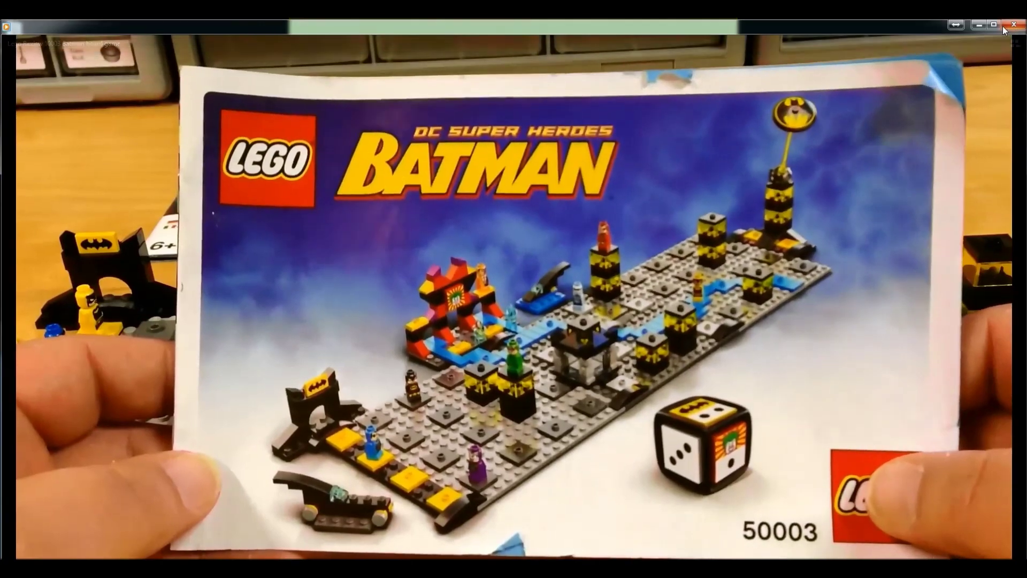
{"action": "left_click", "coordinate": [1019, 27]}
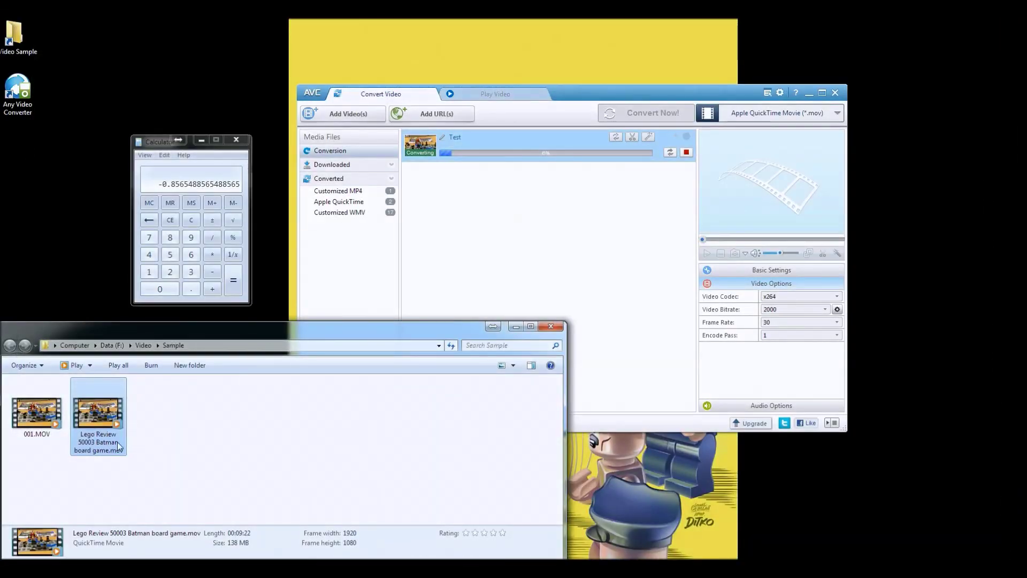
Step: Check the file details of both videos in the Sample folder, clear the selection, and close Calculator
{"action": "left_click", "coordinate": [39, 417]}
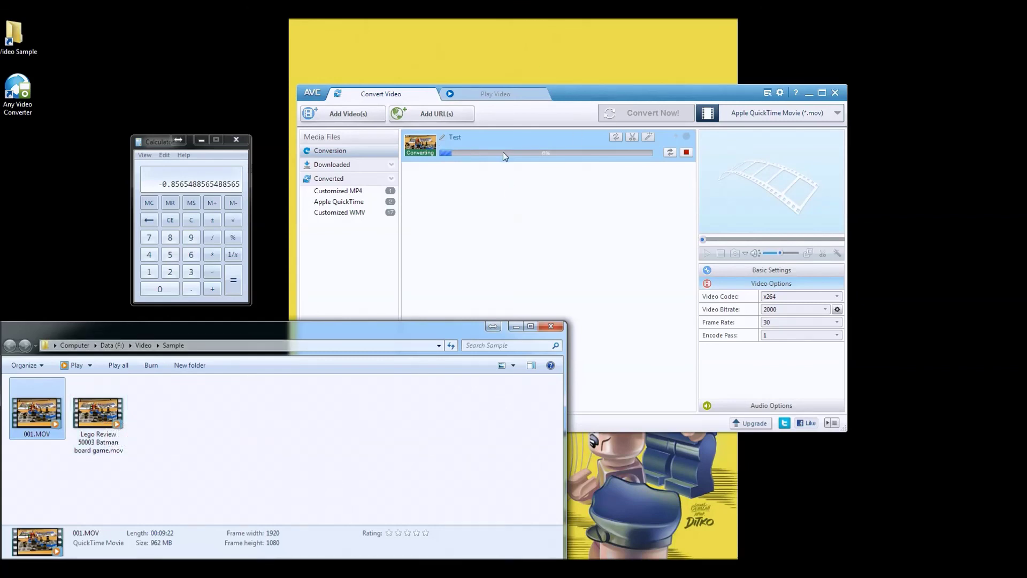
{"action": "mouse_move", "coordinate": [106, 429]}
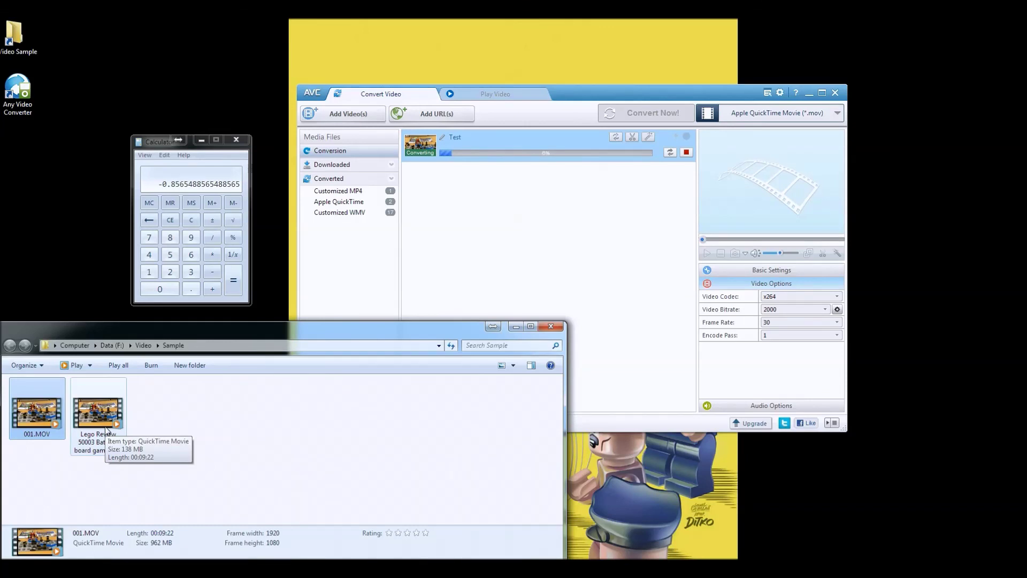
{"action": "left_click", "coordinate": [211, 417]}
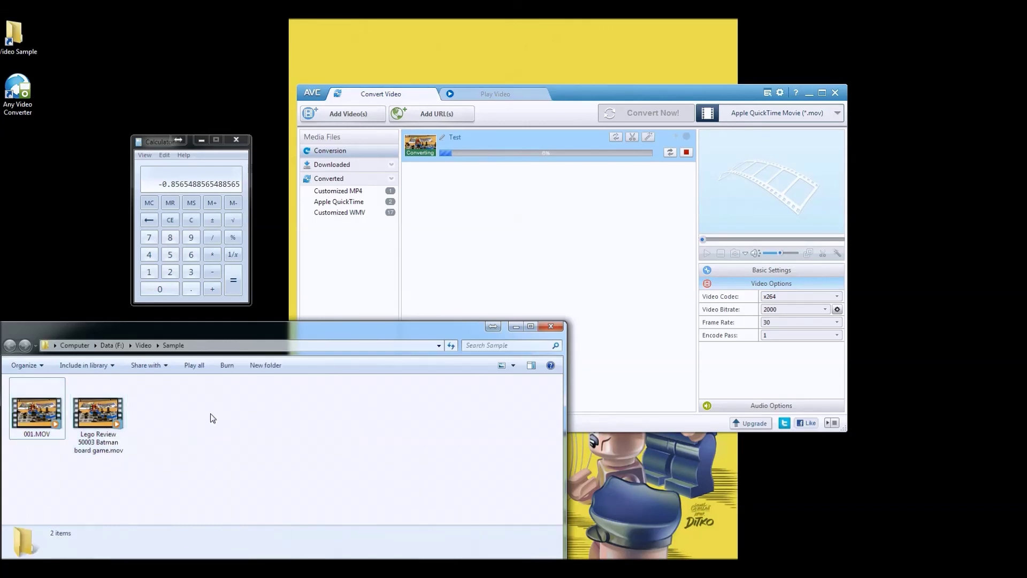
{"action": "left_click", "coordinate": [236, 141]}
{"action": "left_click", "coordinate": [235, 141]}
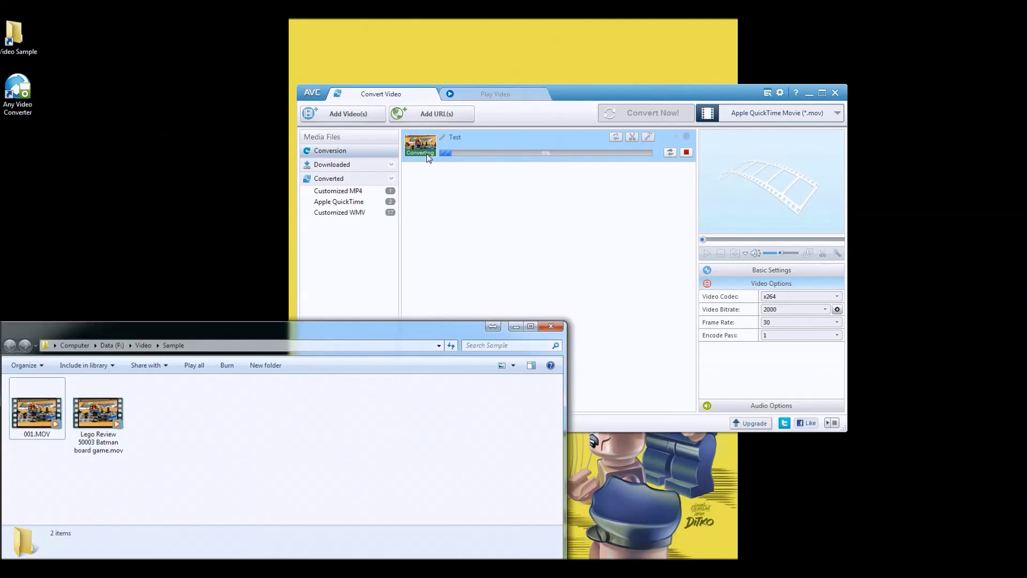
Step: Compare the size and length details of 001.MOV and the converted Lego Review video once more
{"action": "left_click", "coordinate": [615, 94]}
{"action": "left_click", "coordinate": [265, 327]}
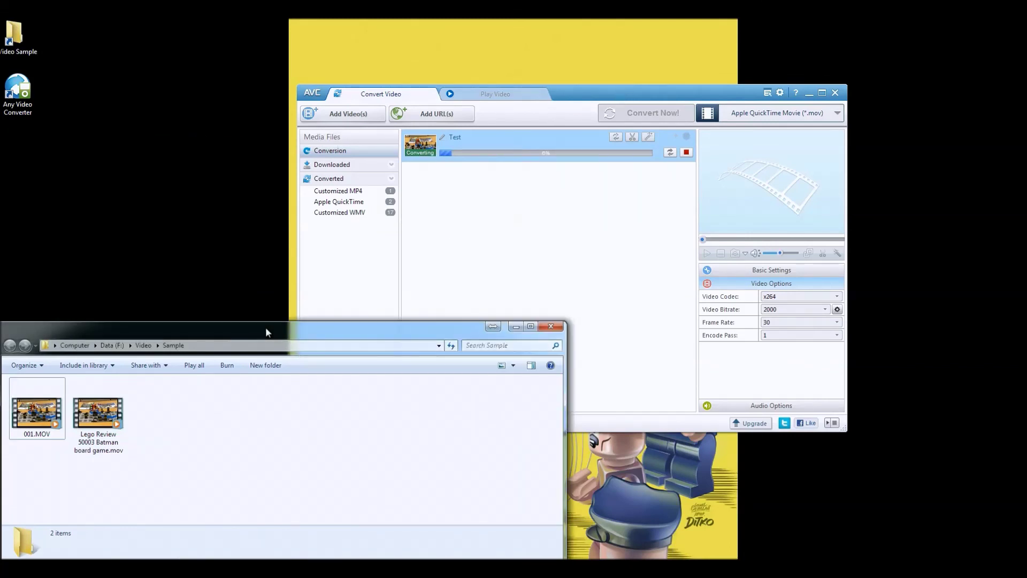
{"action": "left_click", "coordinate": [107, 421]}
{"action": "left_click", "coordinate": [37, 415]}
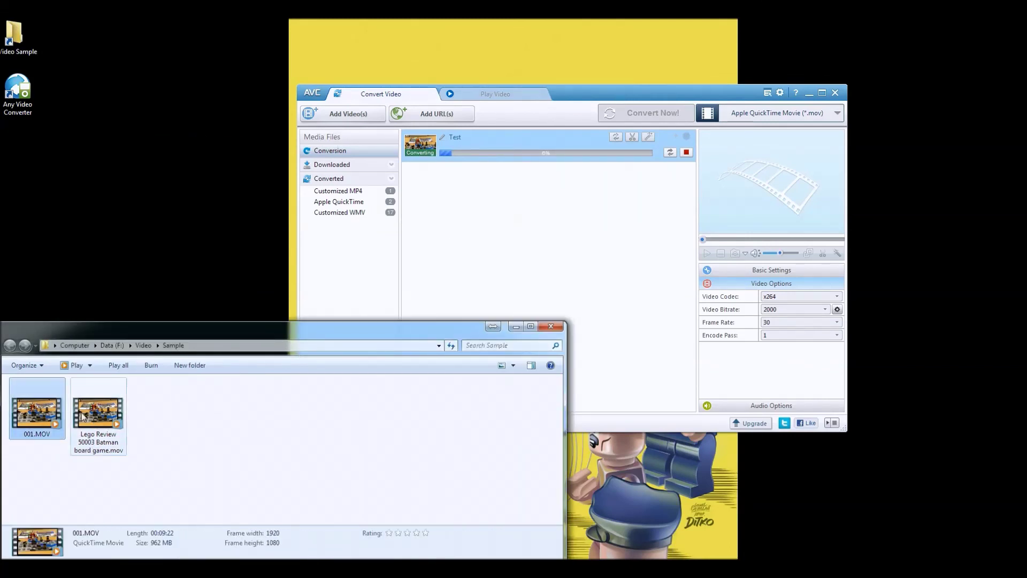
{"action": "left_click", "coordinate": [81, 416]}
{"action": "left_click", "coordinate": [43, 414]}
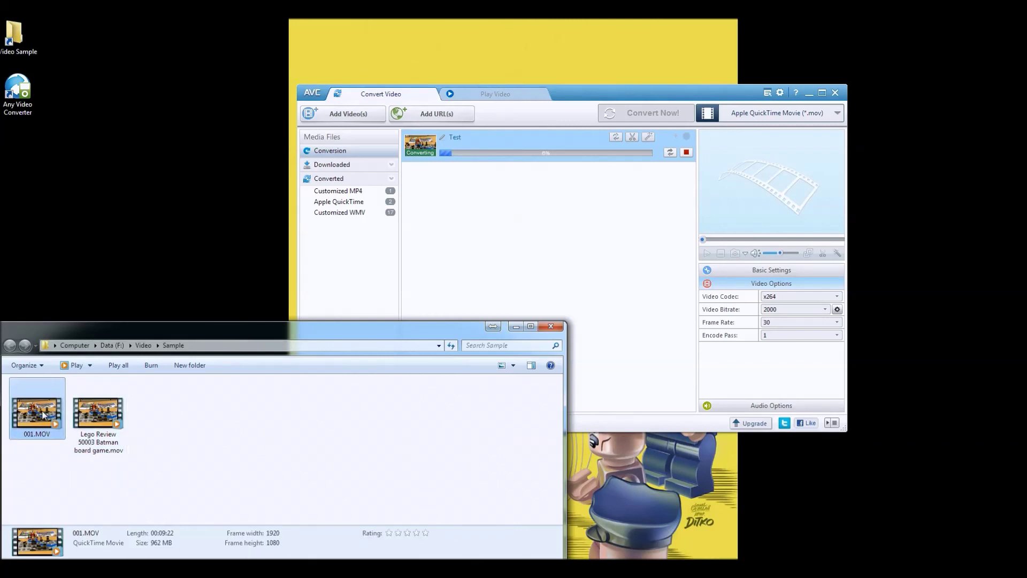